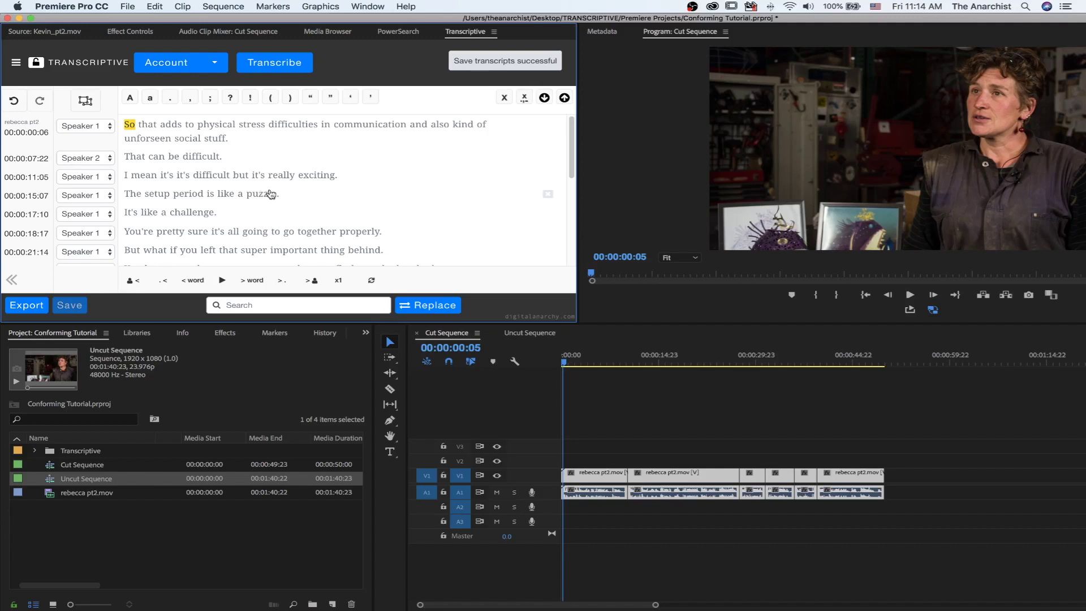
Step: Compare the transcripts of the Cut Sequence and the Uncut Sequence by switching between the two sequences
{"action": "left_click", "coordinate": [448, 332]}
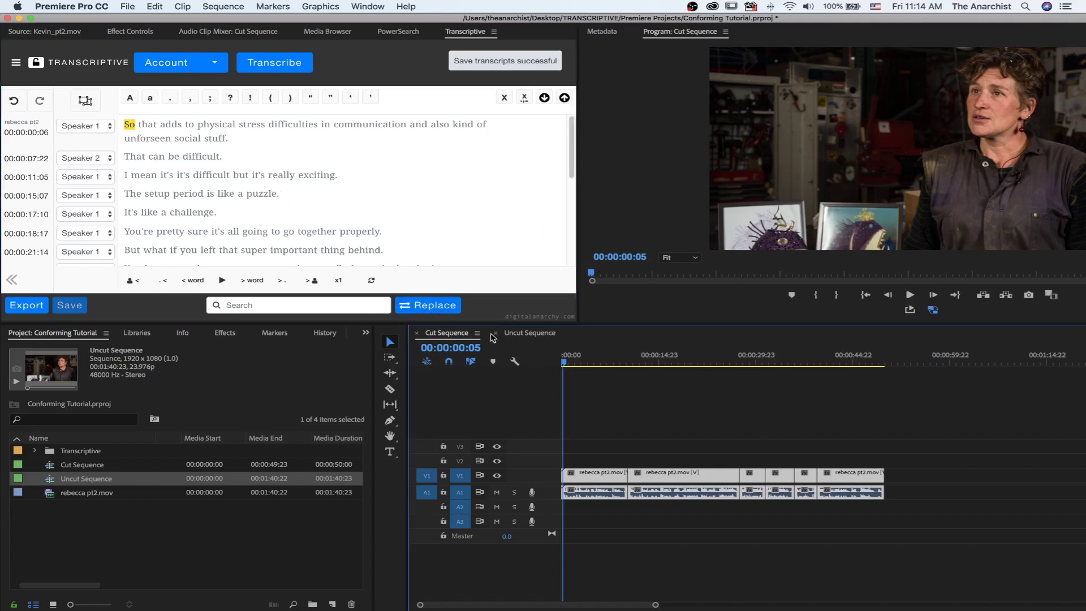
{"action": "left_click", "coordinate": [527, 335]}
{"action": "left_click", "coordinate": [500, 211]}
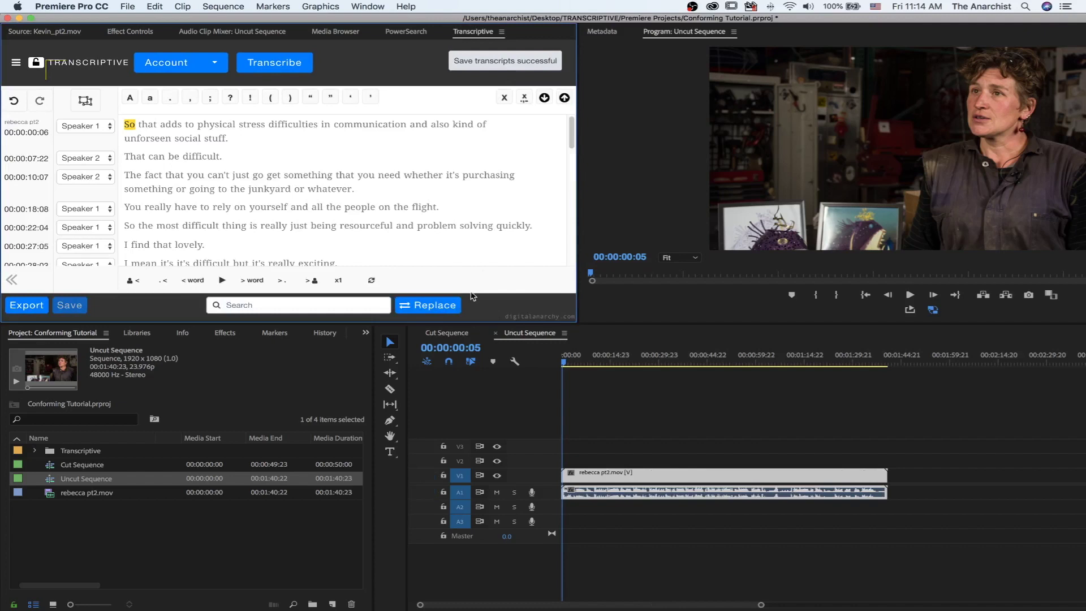
{"action": "left_click", "coordinate": [453, 334]}
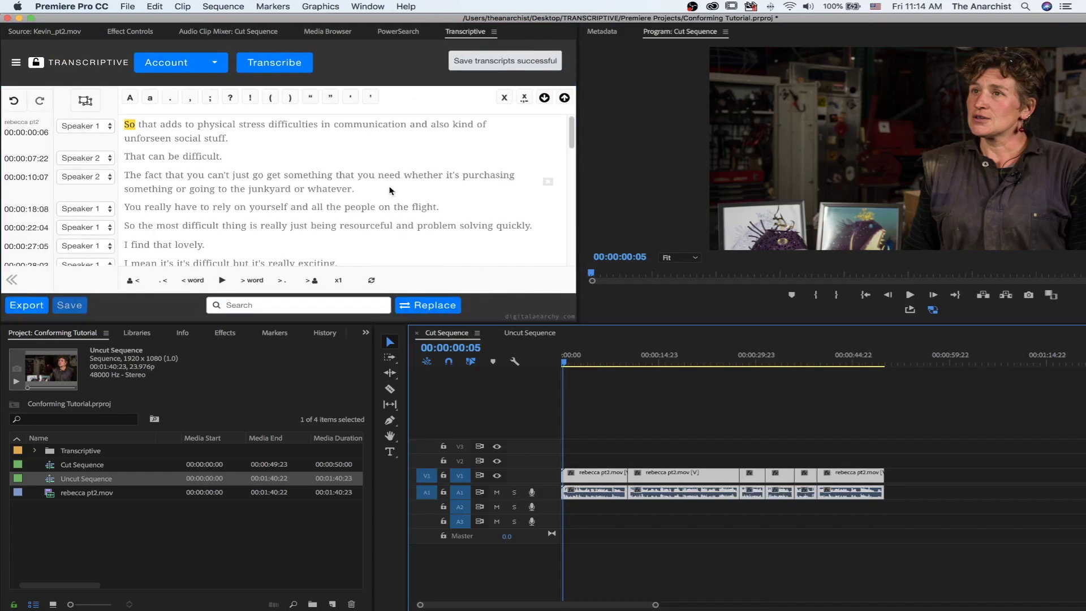
{"action": "left_click", "coordinate": [375, 191]}
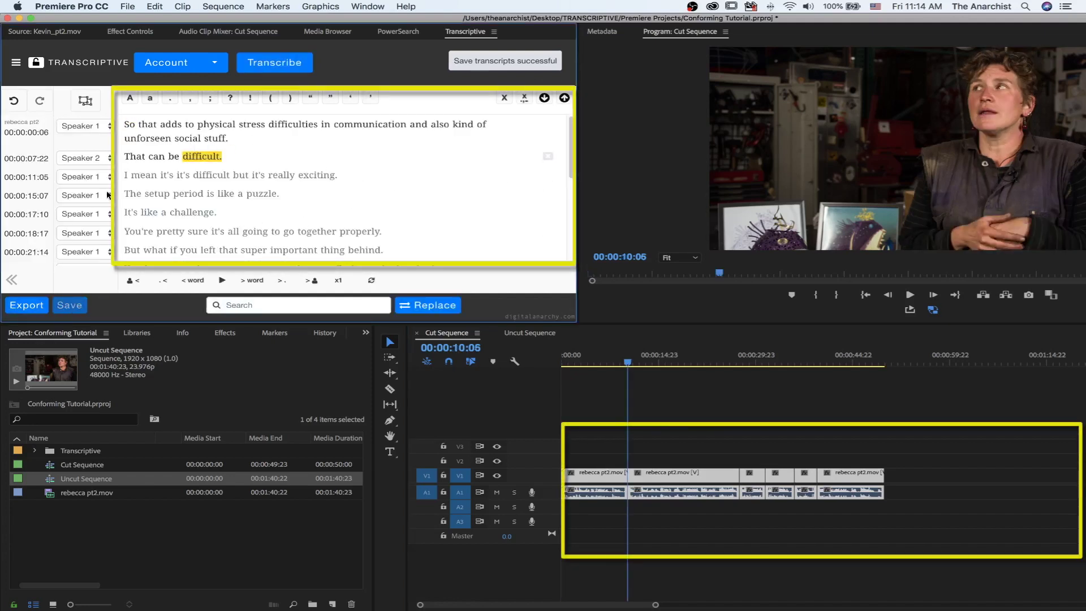
{"action": "left_click", "coordinate": [526, 334]}
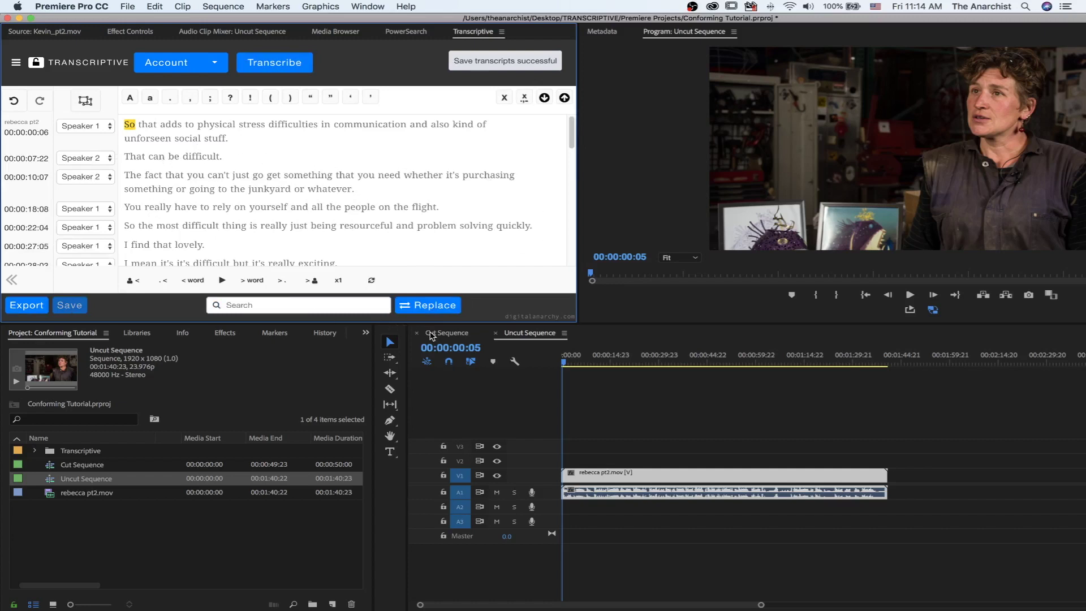
Step: Check the speech analysis metadata of Kevin_pt2.mov and rebecca conform.mov in the Transcriptive bin
{"action": "left_click", "coordinate": [592, 35]}
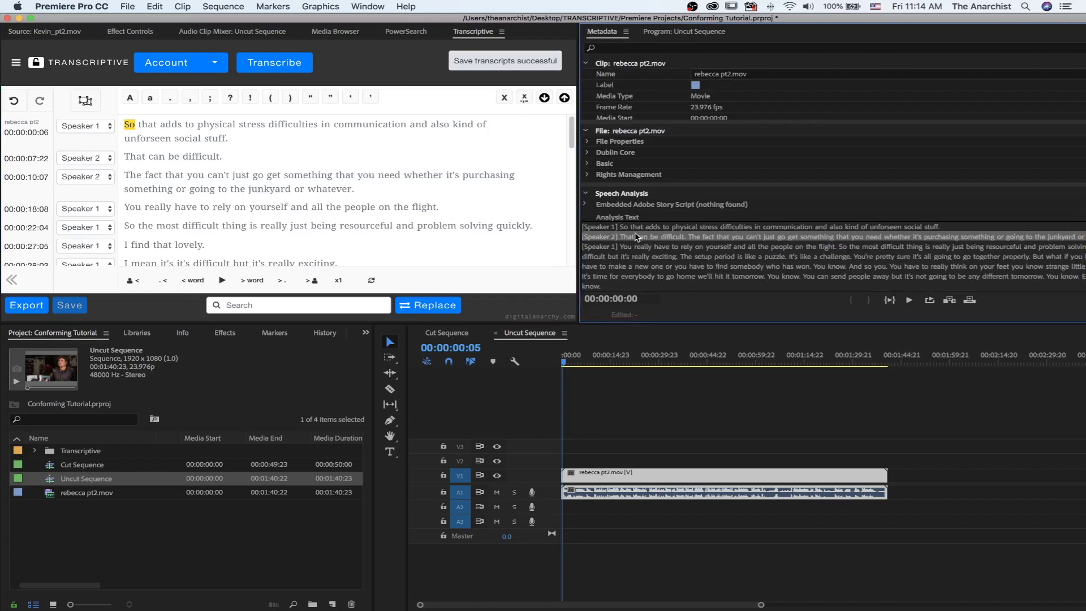
{"action": "left_click", "coordinate": [15, 63]}
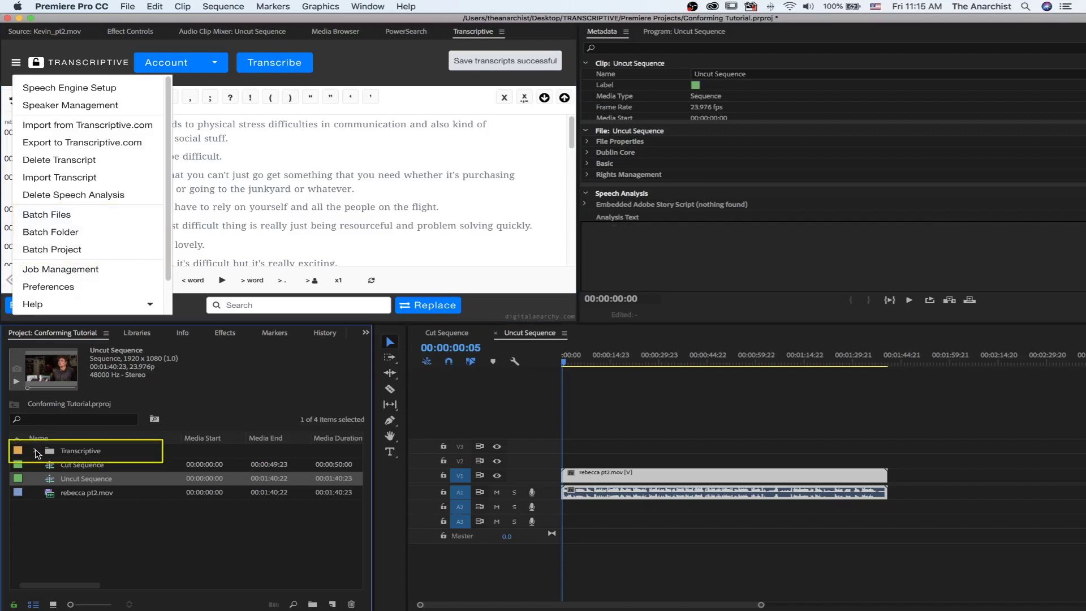
{"action": "left_click", "coordinate": [36, 452]}
{"action": "left_click", "coordinate": [81, 469]}
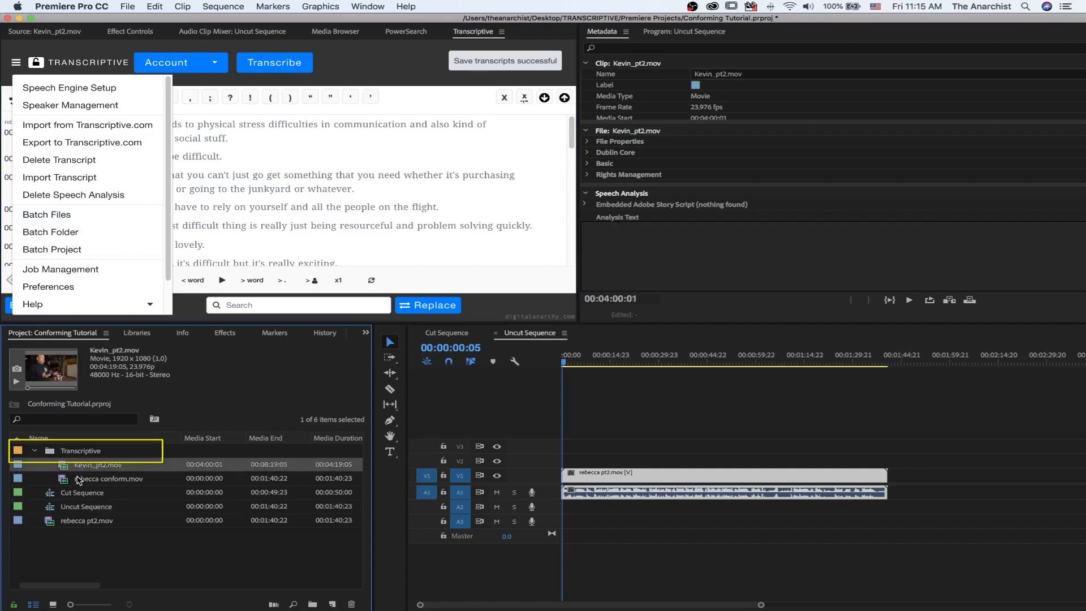
{"action": "key", "text": "Down"}
{"action": "key", "text": "Up"}
{"action": "key", "text": "Down"}
{"action": "key", "text": "Up"}
{"action": "key", "text": "Down"}
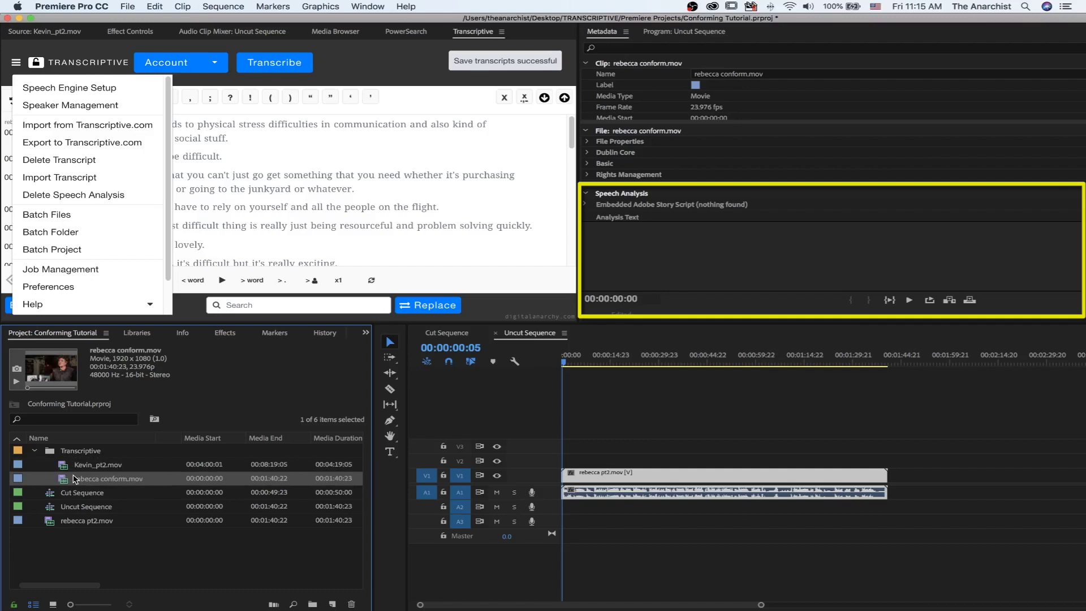
Step: Examine the speech analysis text stored in the metadata of rebecca pt2.mov
{"action": "left_click", "coordinate": [79, 519]}
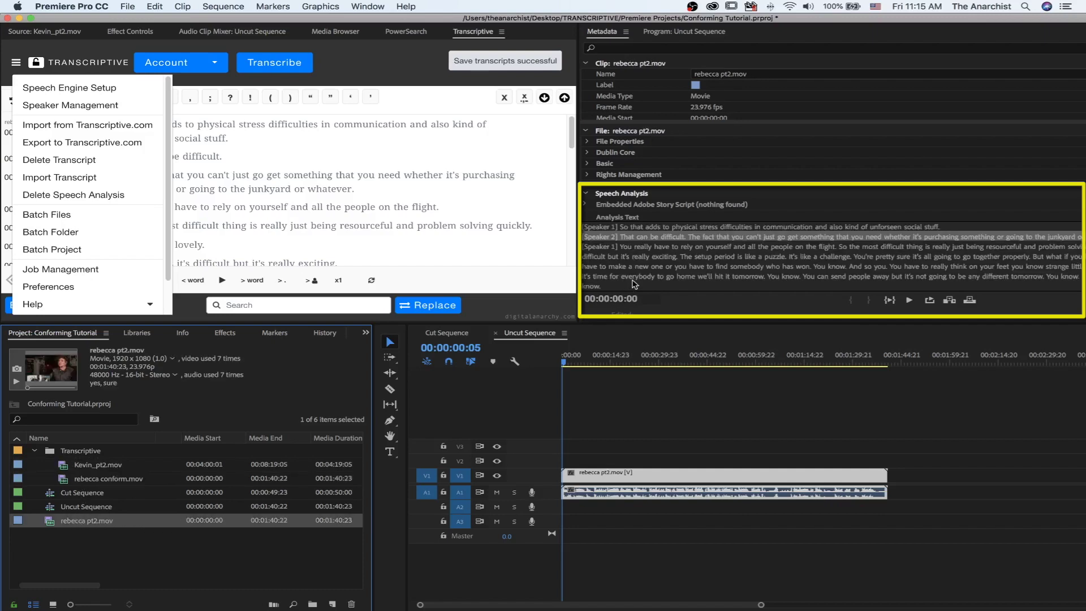
{"action": "scroll", "coordinate": [635, 284], "scroll_direction": "down", "scroll_amount": 1}
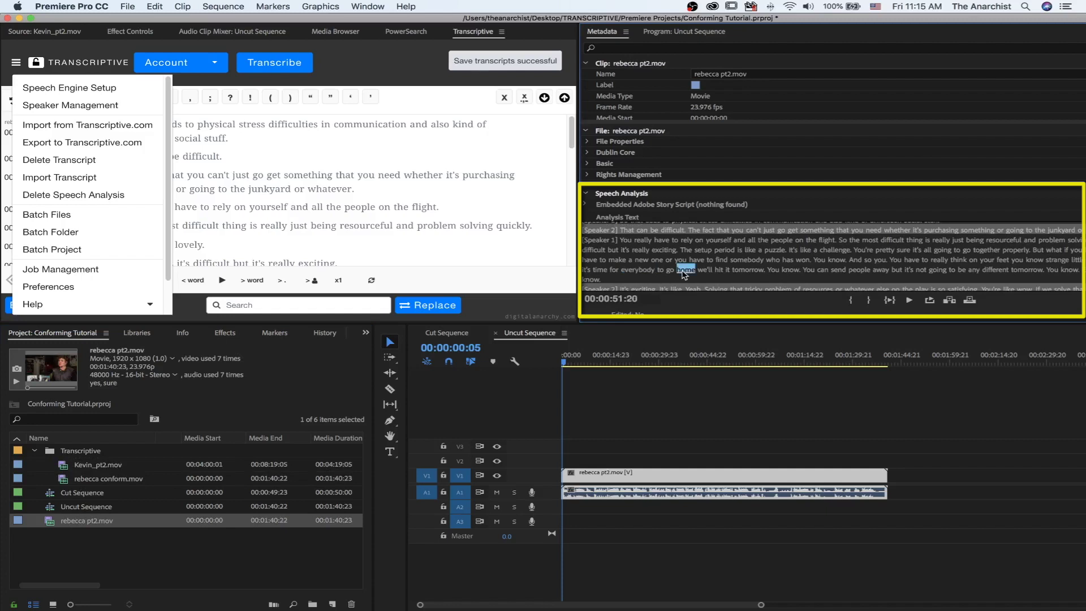
{"action": "left_click", "coordinate": [716, 270]}
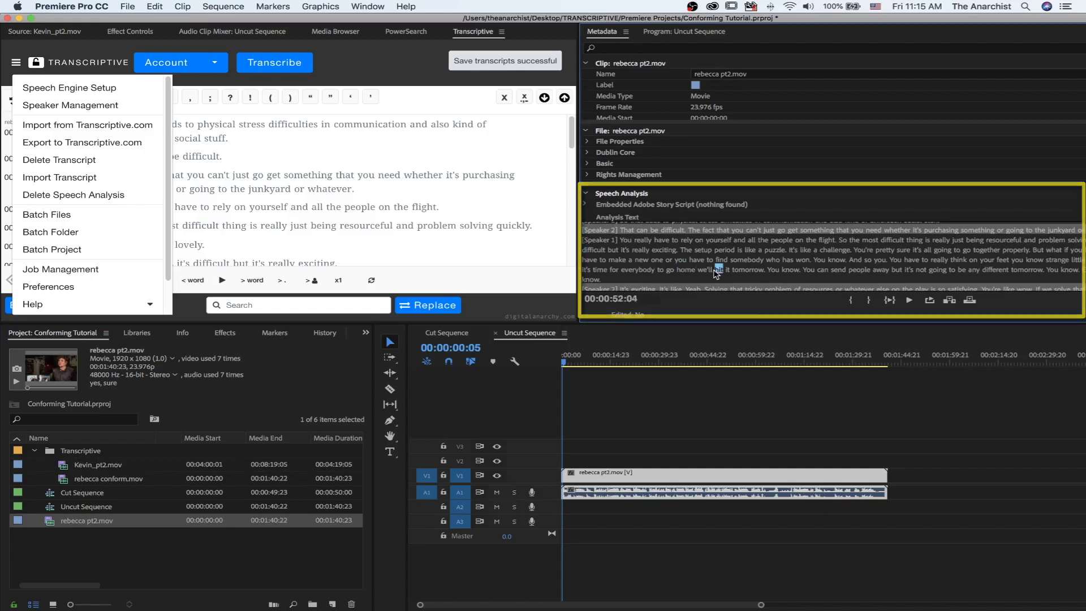
{"action": "scroll", "coordinate": [149, 485], "scroll_direction": "right", "scroll_amount": 2}
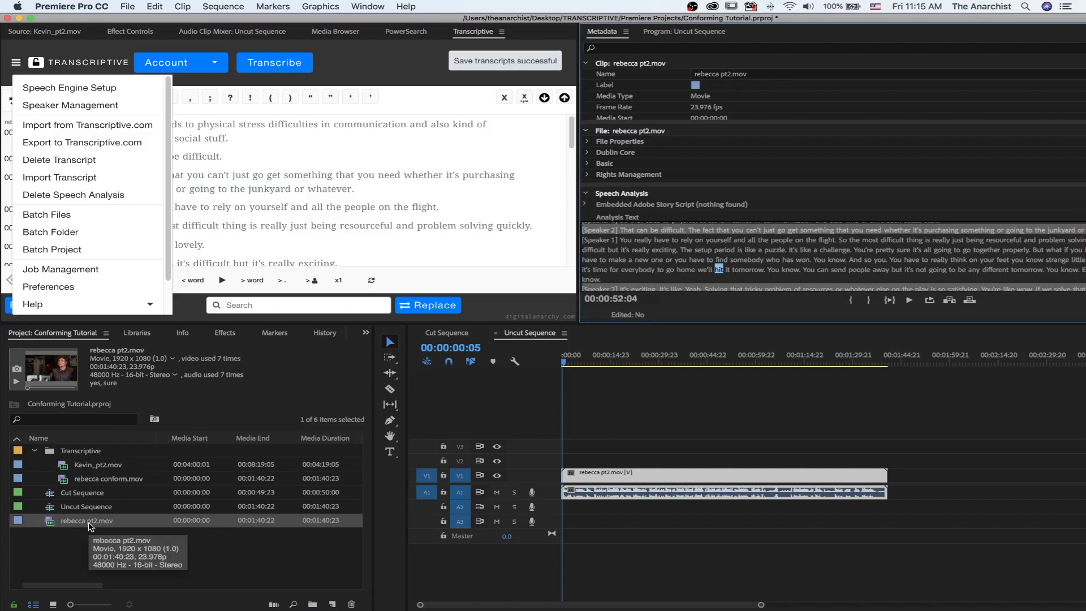
Step: Batch transcribe the project with Speechmatics in English (US), including speakers with a maximum of 2
{"action": "left_click", "coordinate": [80, 254]}
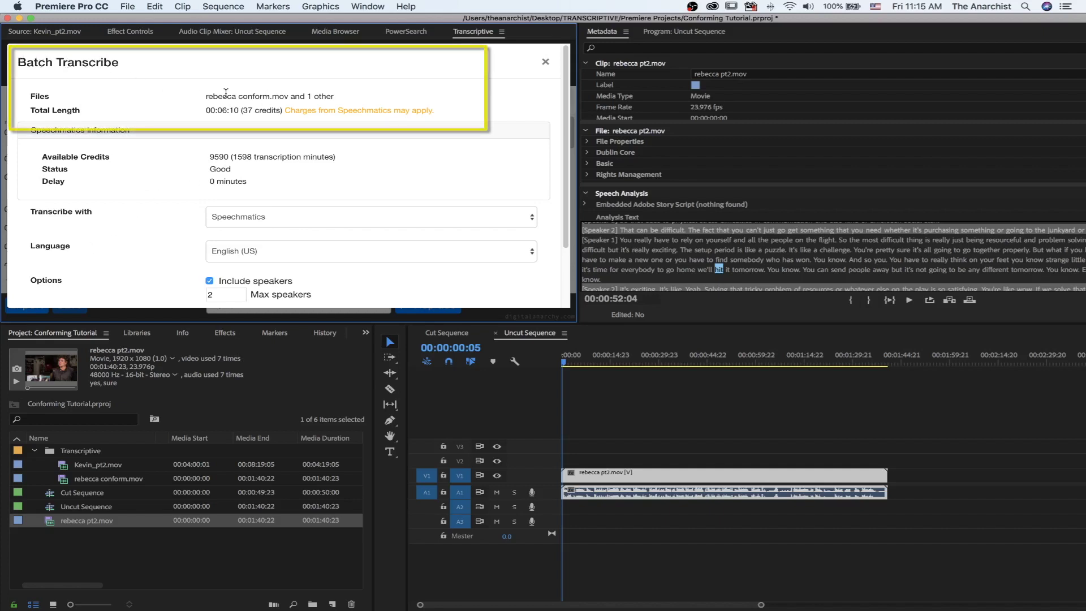
{"action": "scroll", "coordinate": [274, 124], "scroll_direction": "down", "scroll_amount": 3}
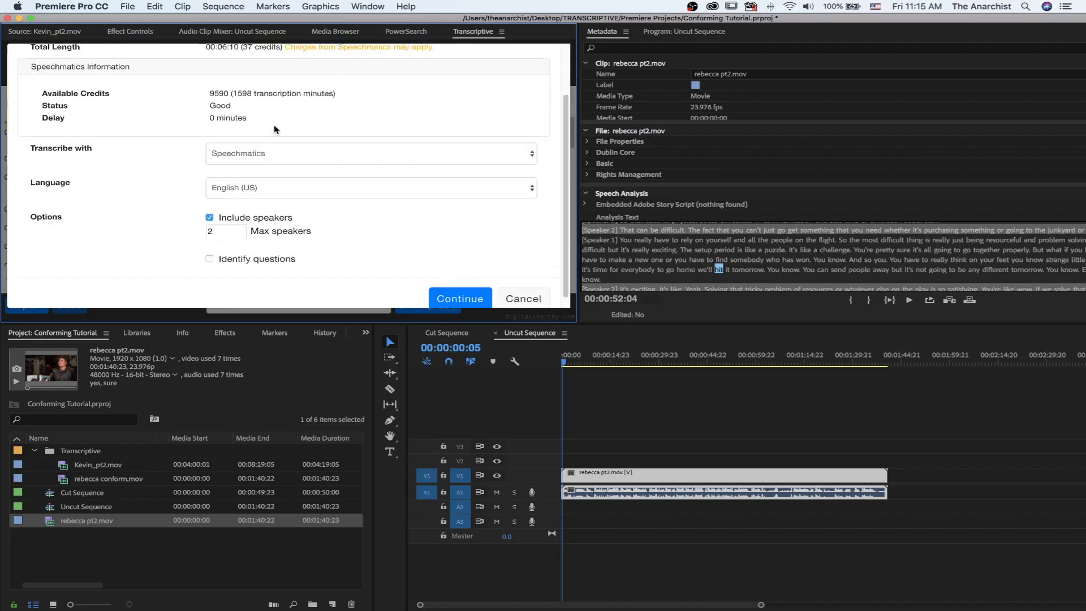
{"action": "left_click", "coordinate": [458, 283]}
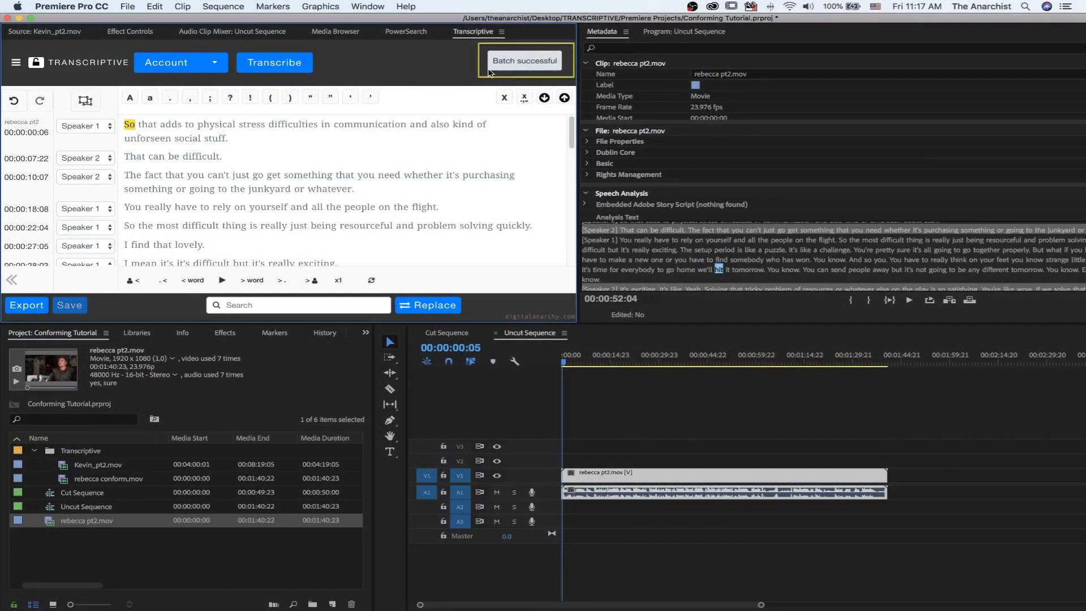
Step: Create a new sequence from the rebecca conform.mov clip in the Transcriptive bin
{"action": "left_click", "coordinate": [82, 481]}
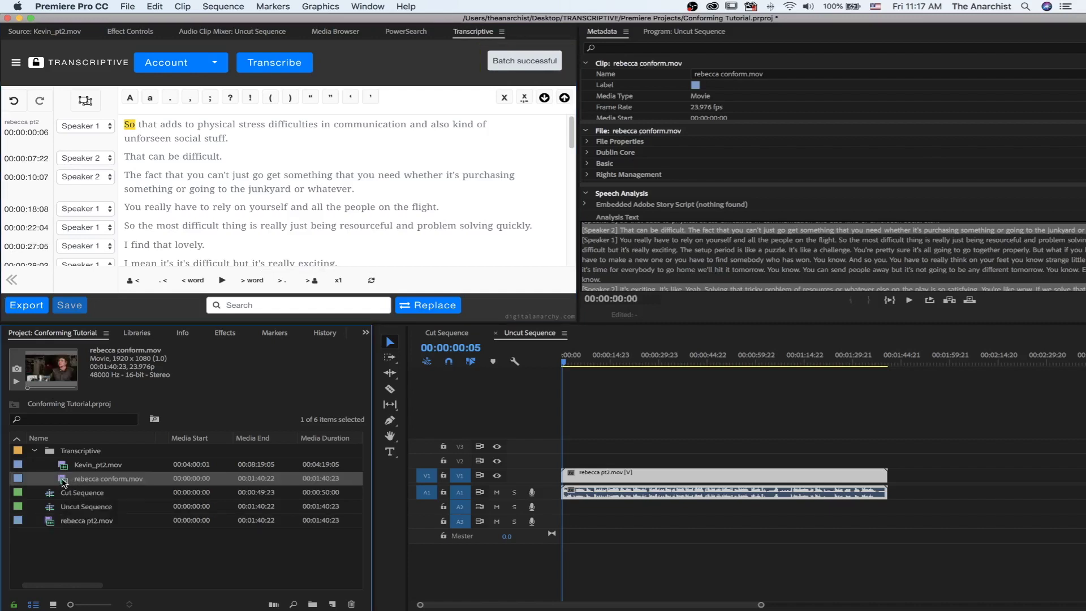
{"action": "left_click_drag", "start_coordinate": [64, 482], "coordinate": [91, 480]}
{"action": "left_click_drag", "start_coordinate": [304, 568], "coordinate": [332, 605]}
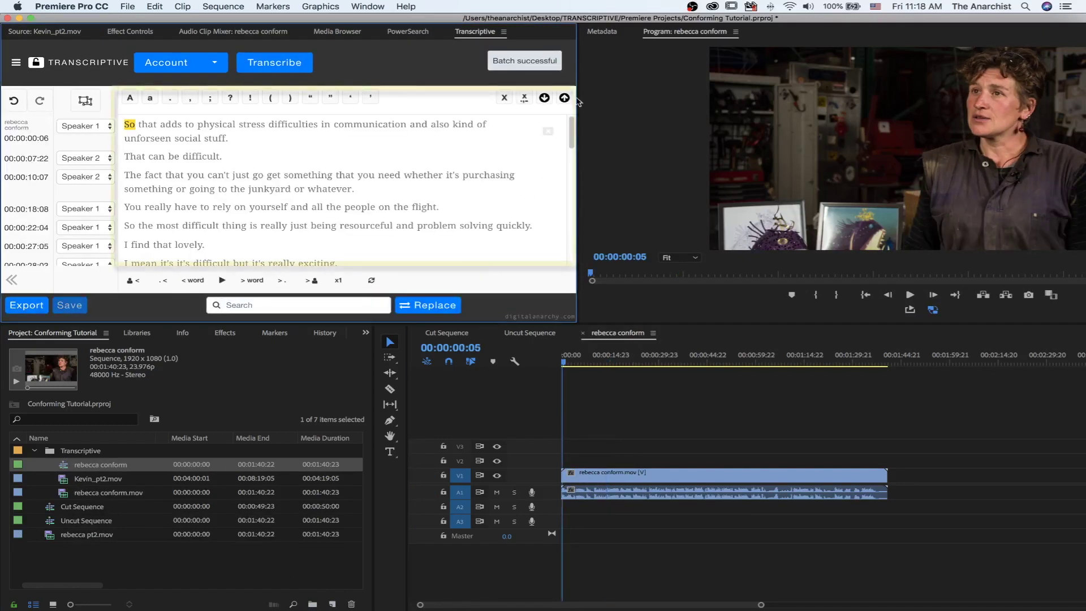
Step: Review the new sequence's transcript and the speech analysis metadata of Kevin_pt2.mov and rebecca conform.mov
{"action": "scroll", "coordinate": [513, 147], "scroll_direction": "down", "scroll_amount": 20}
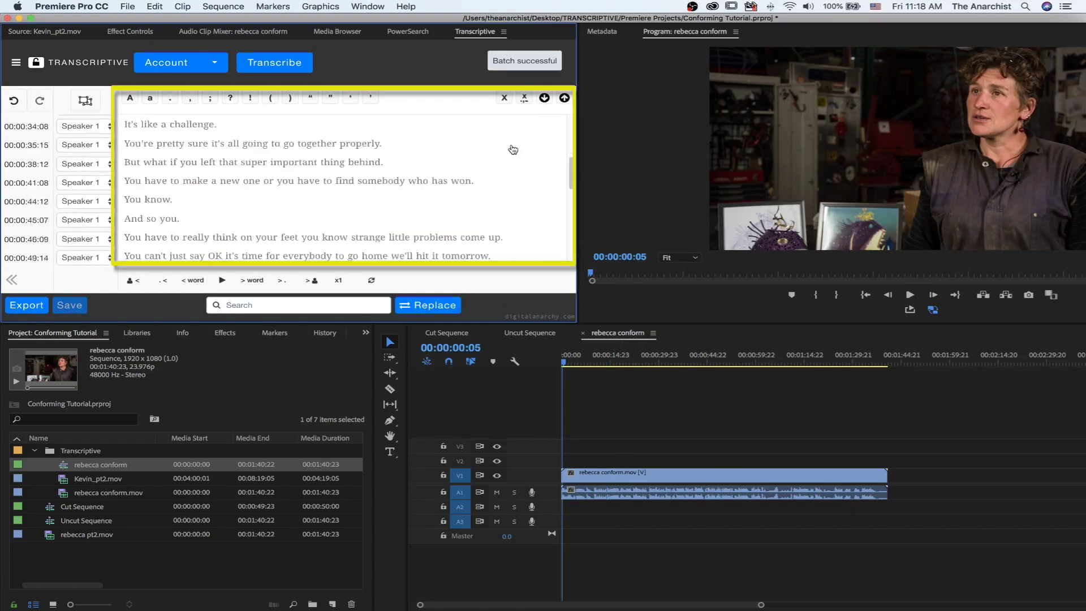
{"action": "scroll", "coordinate": [513, 149], "scroll_direction": "up", "scroll_amount": 20}
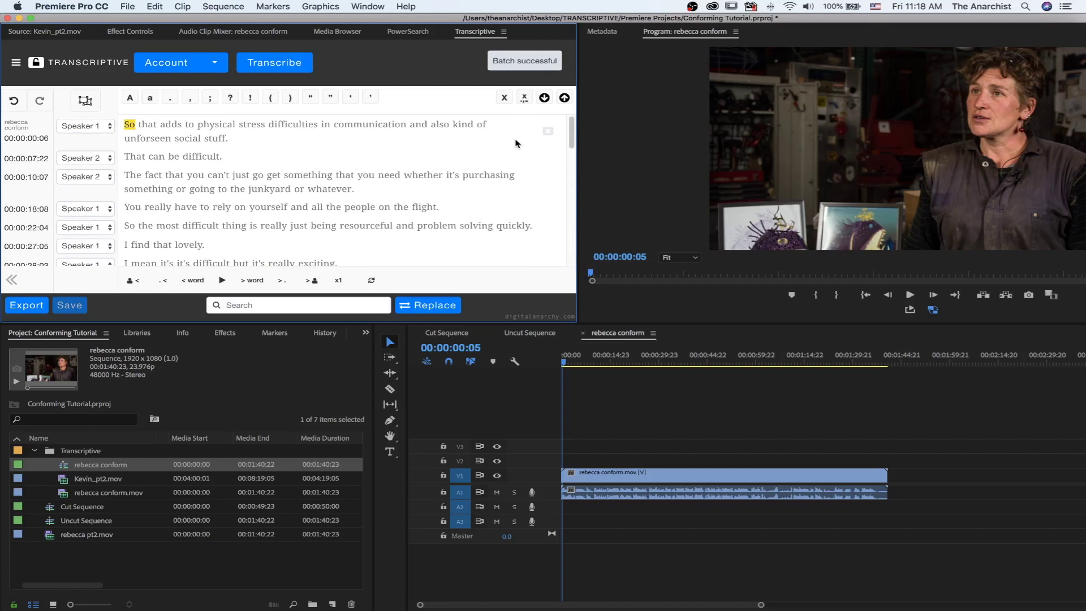
{"action": "left_click", "coordinate": [601, 32]}
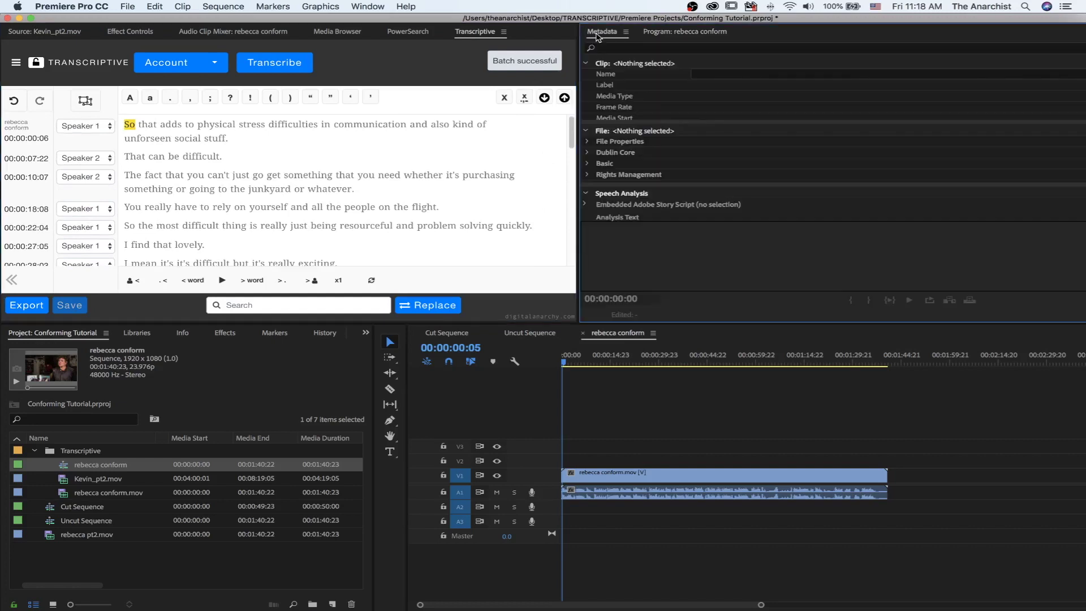
{"action": "left_click", "coordinate": [99, 479]}
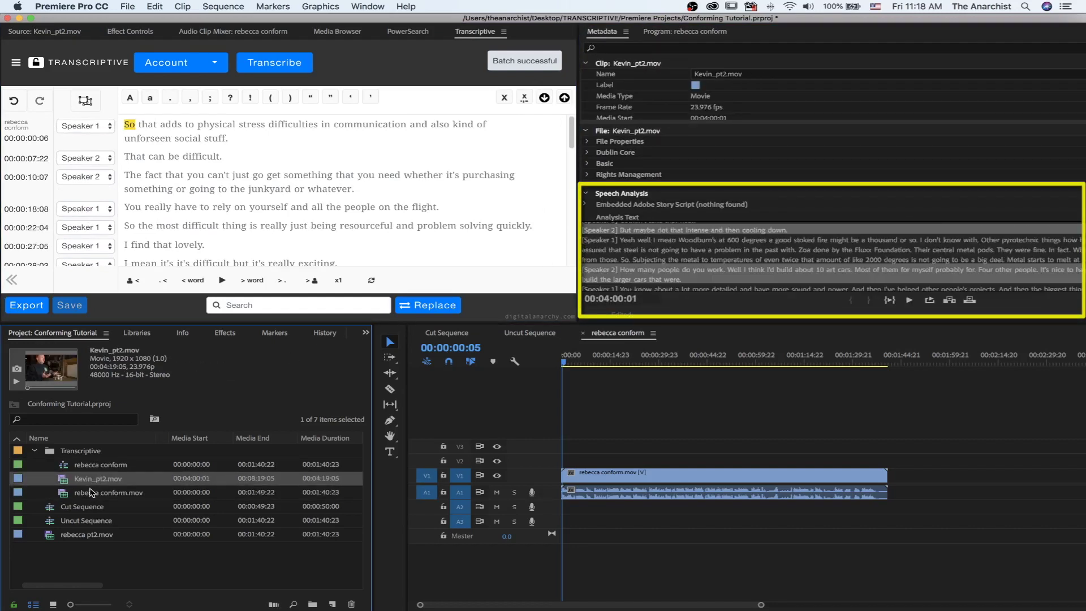
{"action": "left_click", "coordinate": [92, 493]}
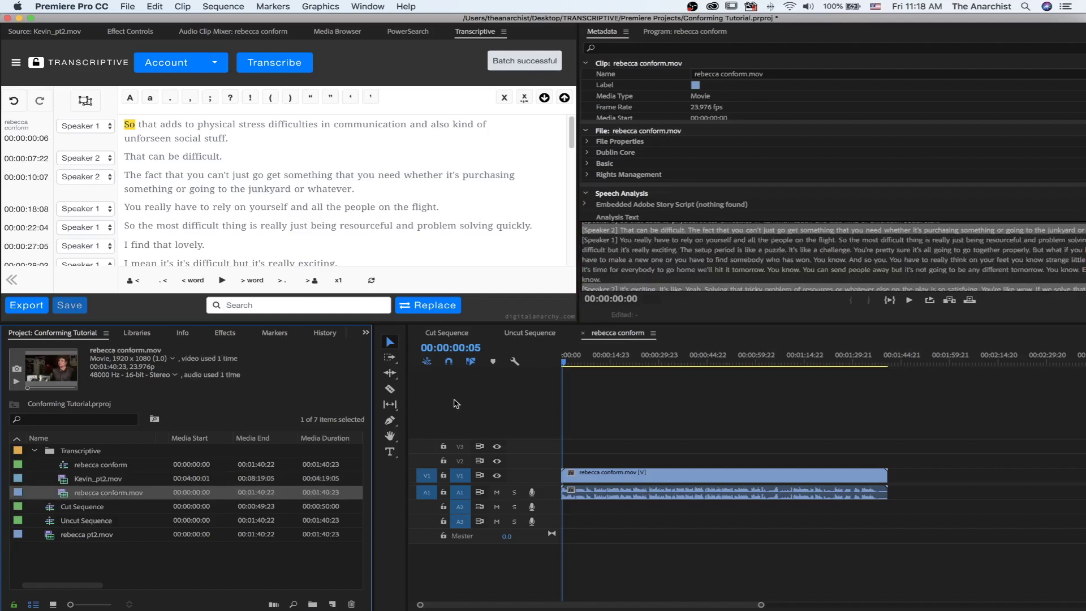
Step: Duplicate the rebecca conform sequence, naming the copy rebecca conform cut and the original rebecca conform uncut
{"action": "left_click_drag", "start_coordinate": [576, 362], "coordinate": [564, 362]}
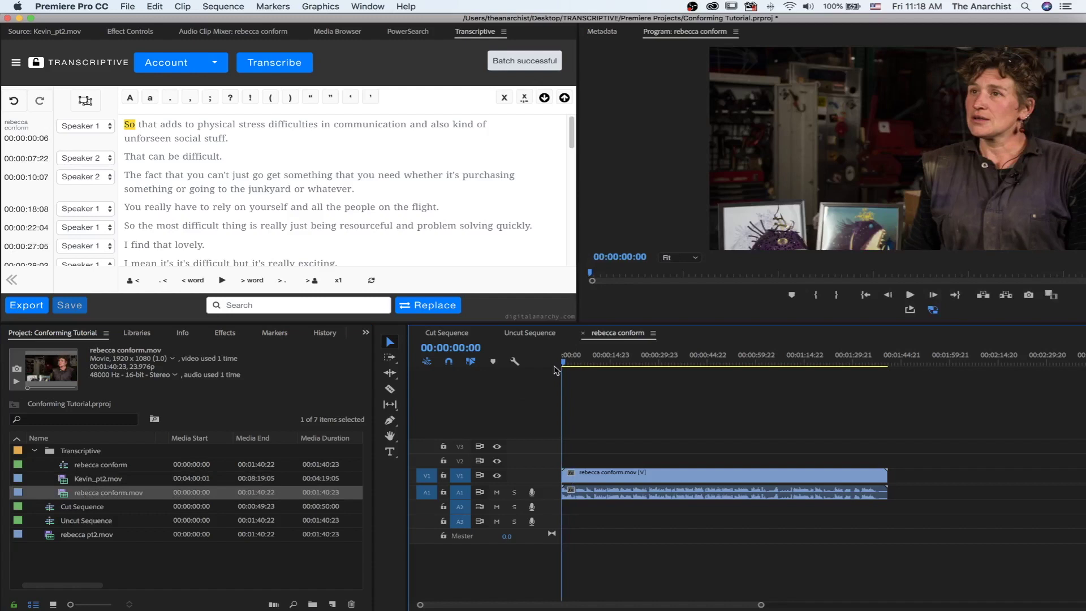
{"action": "left_click", "coordinate": [77, 468]}
{"action": "right_click", "coordinate": [96, 469]}
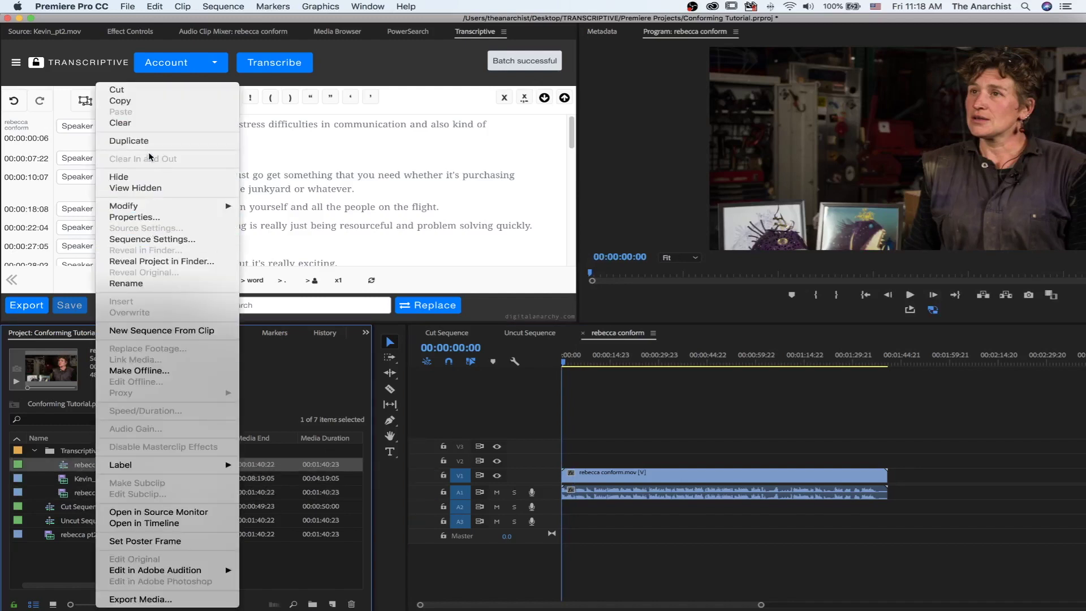
{"action": "left_click", "coordinate": [129, 141]}
{"action": "left_click", "coordinate": [127, 465]}
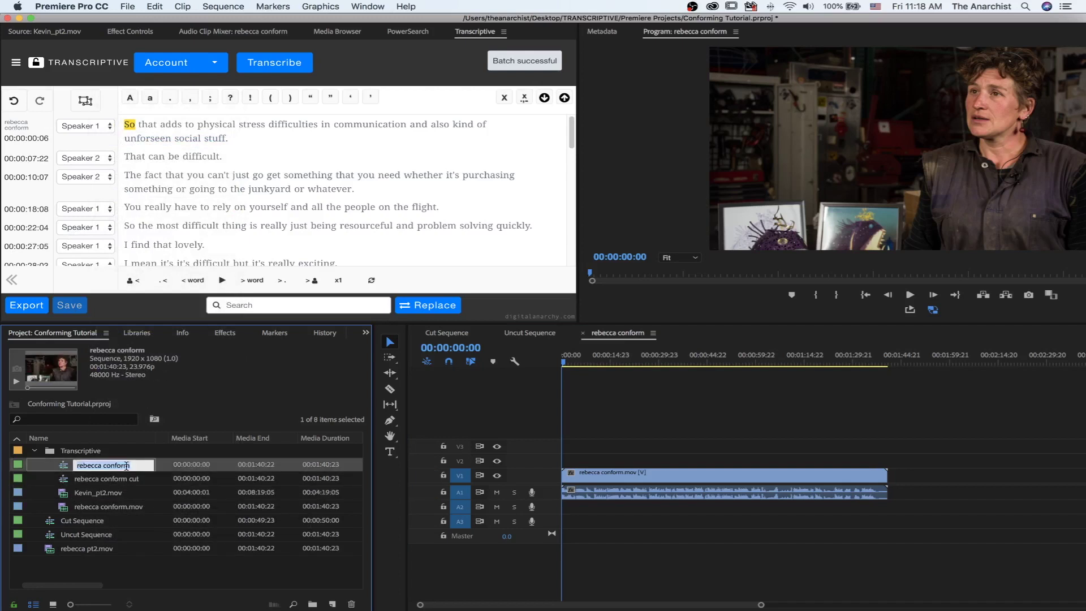
{"action": "type", "text": "uncut"}
{"action": "left_click", "coordinate": [94, 478]}
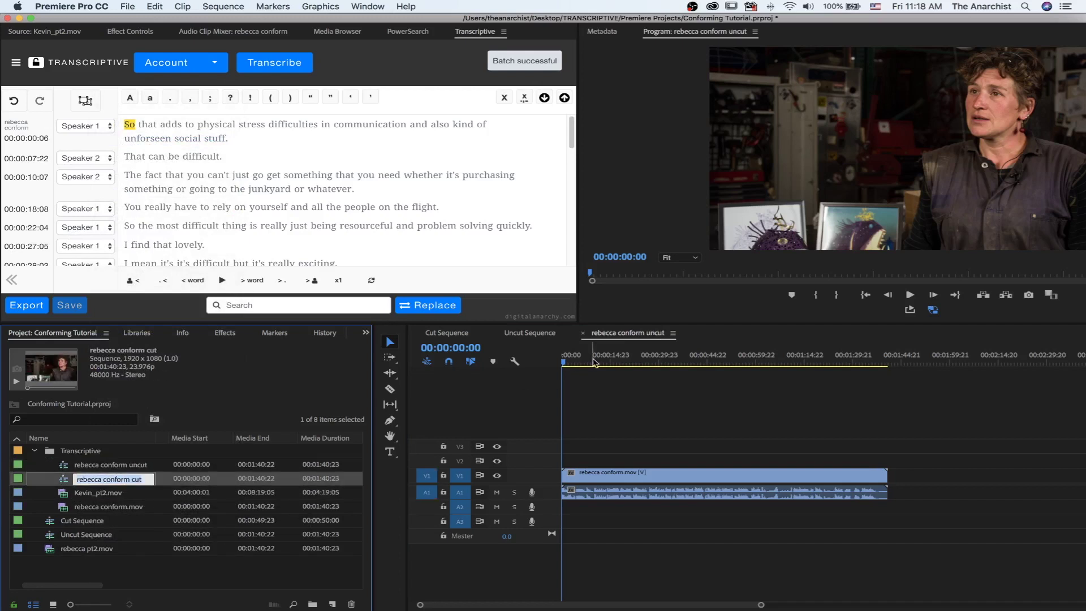
Step: Open the rebecca conform cut sequence and use its transcript to navigate to the opening lines
{"action": "double_click", "coordinate": [66, 481]}
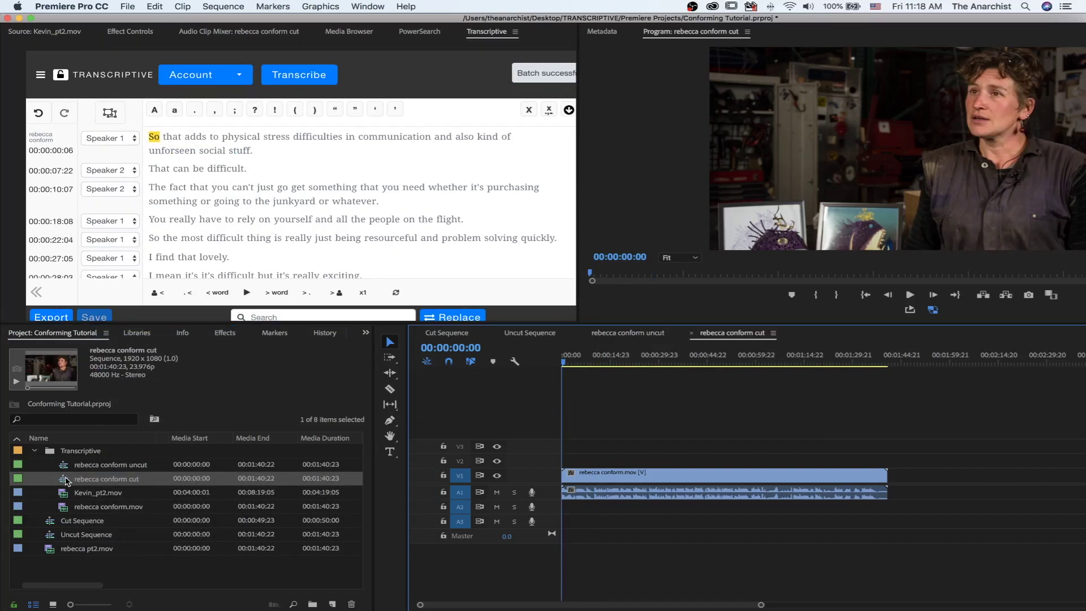
{"action": "left_click", "coordinate": [661, 357]}
{"action": "left_click", "coordinate": [159, 140]}
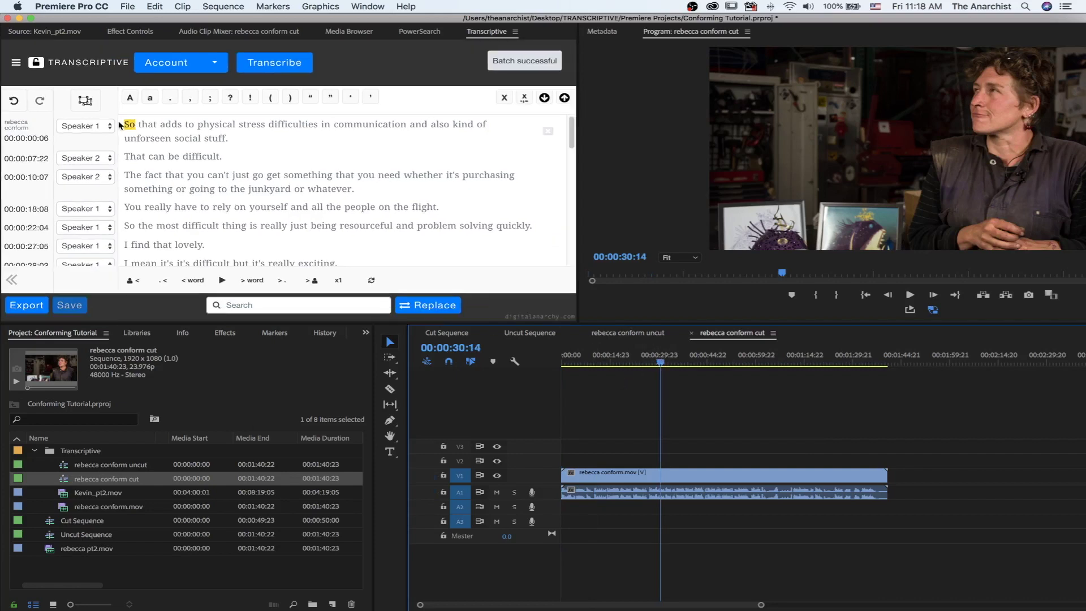
{"action": "left_click", "coordinate": [136, 125]}
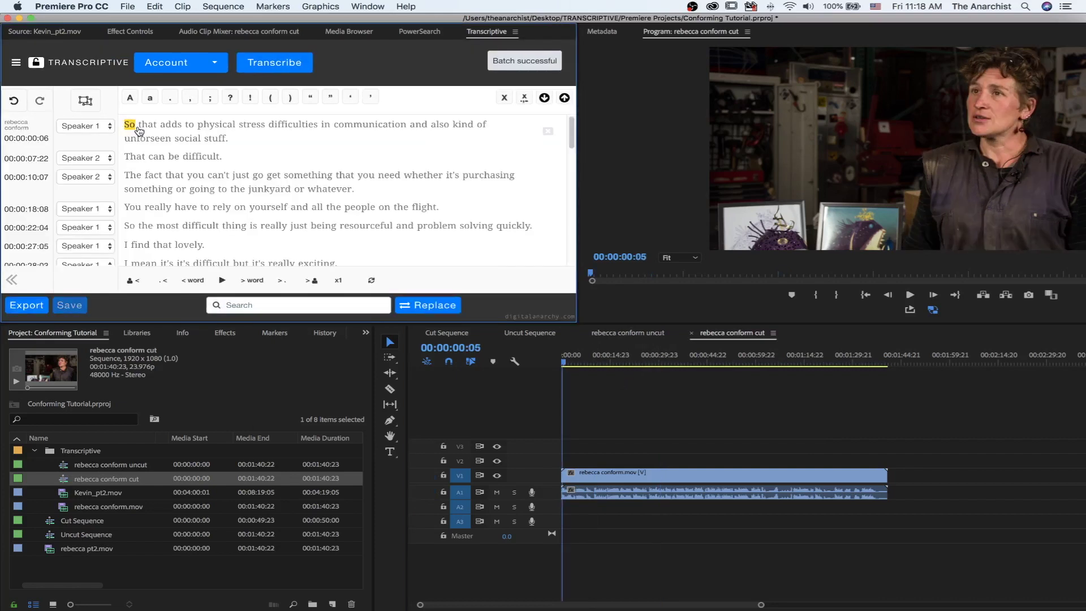
{"action": "left_click", "coordinate": [210, 162]}
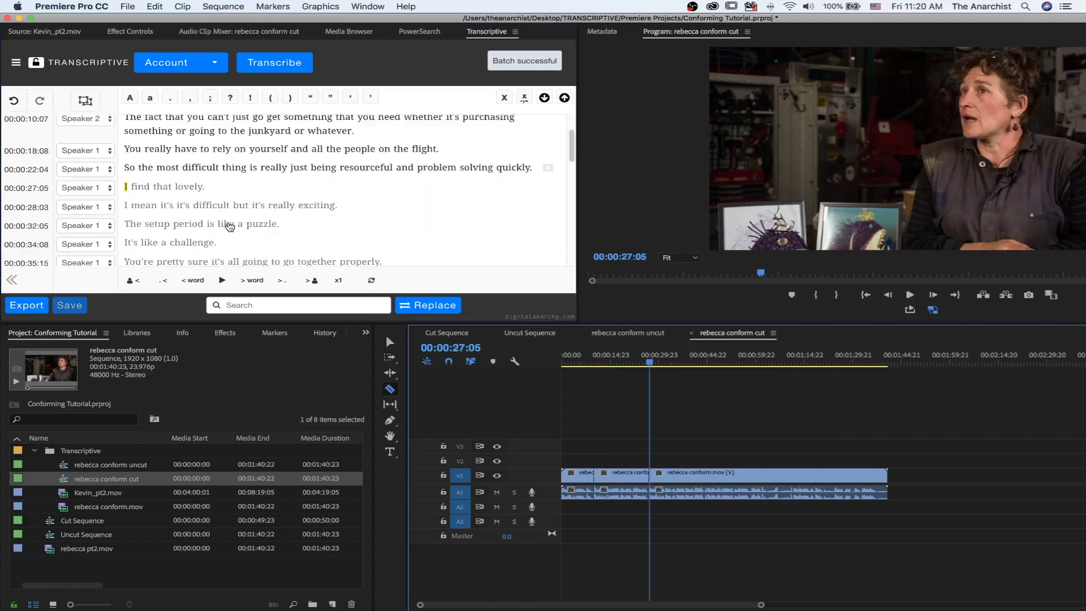
Step: Split the last clip segment at the transcript line "You're pretty sure it's all going to go together properly."
{"action": "left_click", "coordinate": [138, 220]}
{"action": "left_click", "coordinate": [677, 476]}
{"action": "key", "text": "v"}
{"action": "key", "text": "space"}
{"action": "key", "text": "space"}
Step: Split the last clip segment at the transcript line "You know." at 00:00:44:12
{"action": "scroll", "coordinate": [216, 236], "scroll_direction": "down", "scroll_amount": 5}
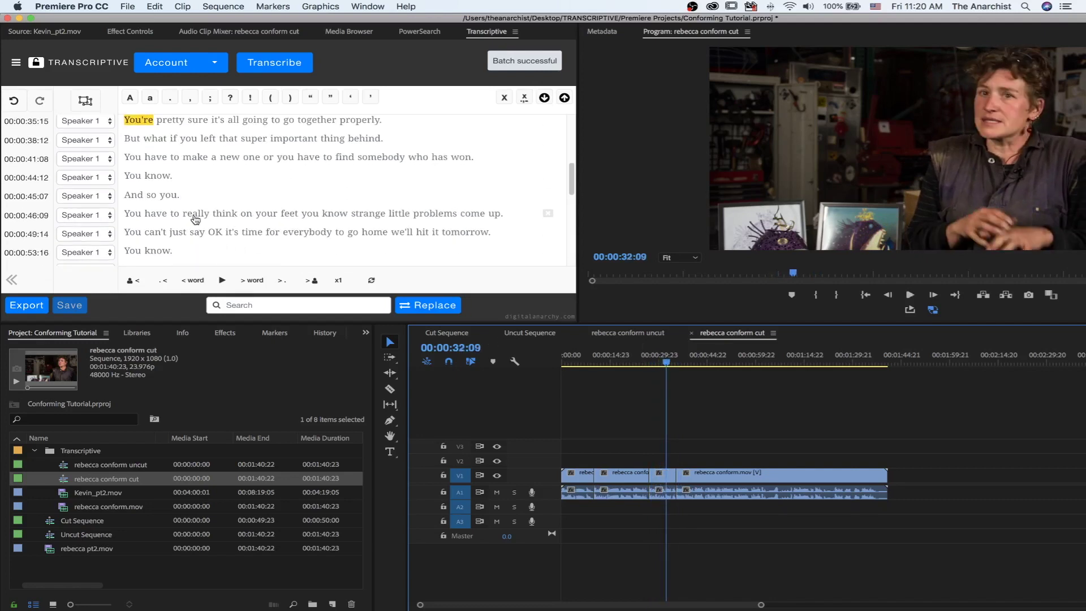
{"action": "scroll", "coordinate": [169, 212], "scroll_direction": "up", "scroll_amount": 3}
{"action": "left_click", "coordinate": [131, 205]}
{"action": "key", "text": "c"}
{"action": "left_click", "coordinate": [705, 475]}
{"action": "key", "text": "v"}
Step: Delete the first clip segment of the sequence, leaving its gap in the timeline
{"action": "left_click", "coordinate": [577, 475]}
{"action": "left_click", "coordinate": [596, 359]}
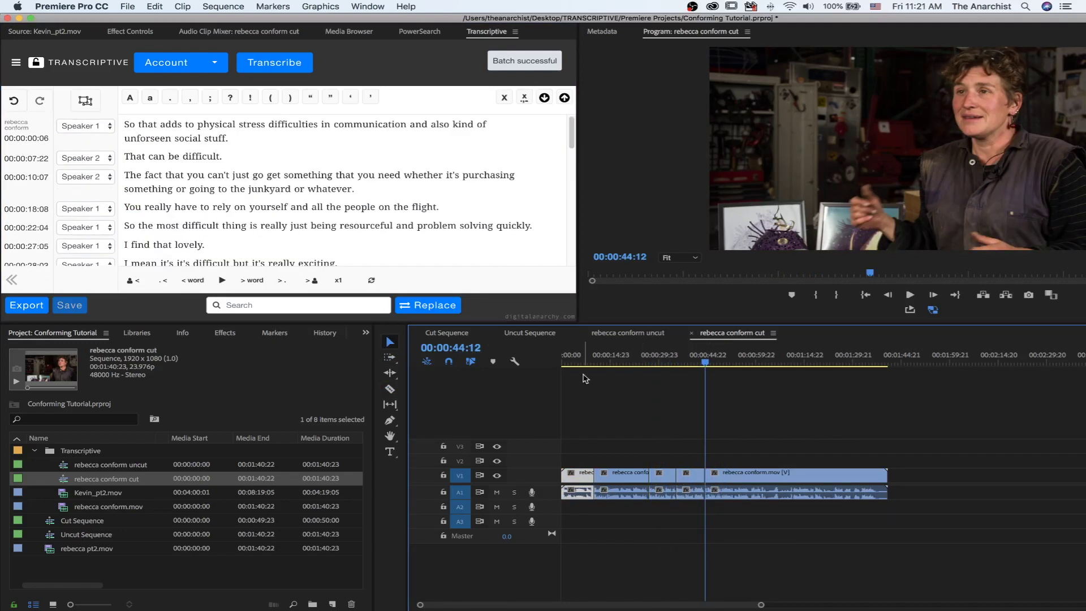
{"action": "key", "text": "Delete"}
Step: Split the first remaining segment at the line "So the most difficult thing" and delete the part after the split
{"action": "left_click_drag", "start_coordinate": [595, 359], "coordinate": [634, 477]}
{"action": "key", "text": "c"}
{"action": "left_click", "coordinate": [633, 477]}
{"action": "key", "text": "v"}
{"action": "left_click", "coordinate": [641, 477]}
{"action": "key", "text": "Delete"}
Step: Split the last segment at the line "Solving that tricky problem" and delete the part before the split
{"action": "left_click", "coordinate": [707, 362]}
{"action": "left_click", "coordinate": [163, 187]}
{"action": "scroll", "coordinate": [226, 215], "scroll_direction": "down", "scroll_amount": 3}
{"action": "scroll", "coordinate": [205, 180], "scroll_direction": "down", "scroll_amount": 3}
{"action": "left_click", "coordinate": [134, 171]}
{"action": "key", "text": "c"}
{"action": "left_click", "coordinate": [794, 475]}
{"action": "left_click", "coordinate": [773, 474]}
{"action": "key", "text": "Delete"}
Step: Trim the end of the last segment to the start of the line "The most rewarding part is probably."
{"action": "scroll", "coordinate": [186, 233], "scroll_direction": "down", "scroll_amount": 1}
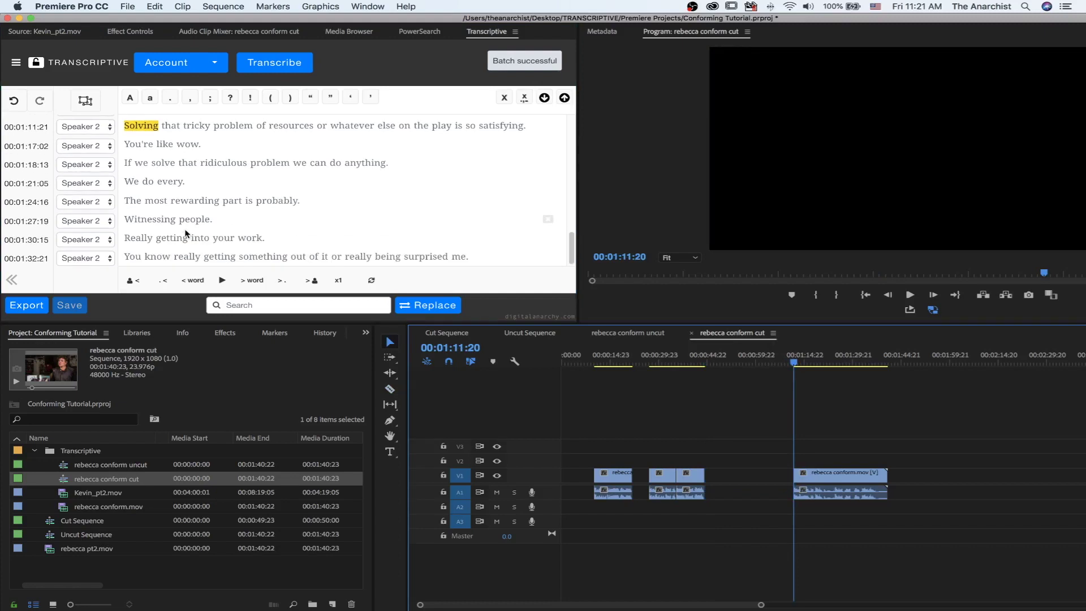
{"action": "left_click", "coordinate": [134, 205]}
{"action": "key", "text": "w"}
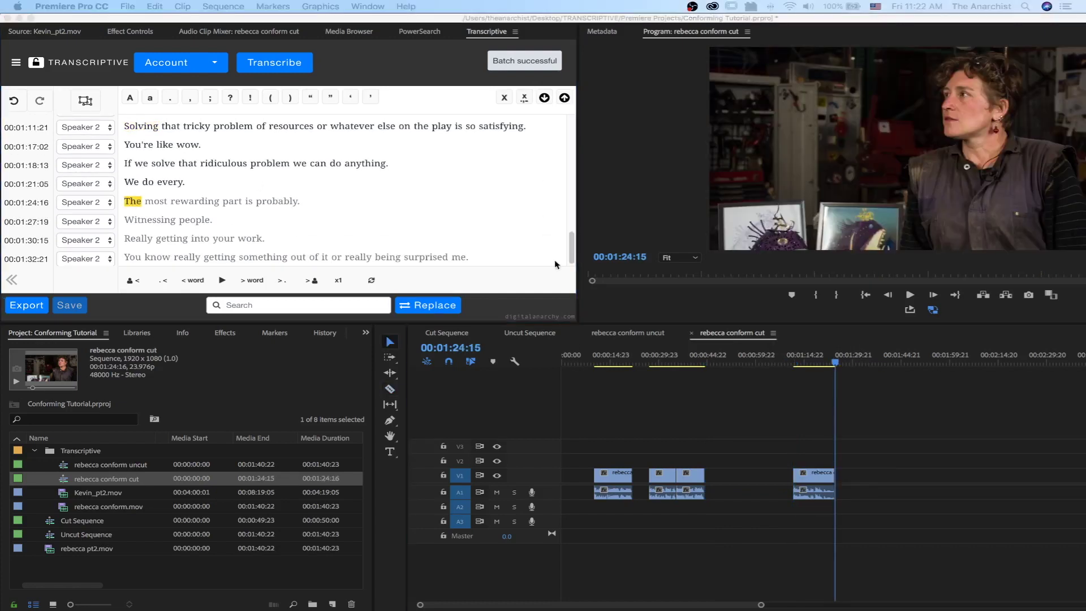
Step: Play the cut sequence from the lines "You really have to rely" and "So the most difficult thing" to check the transcript against the gaps
{"action": "key", "text": "space"}
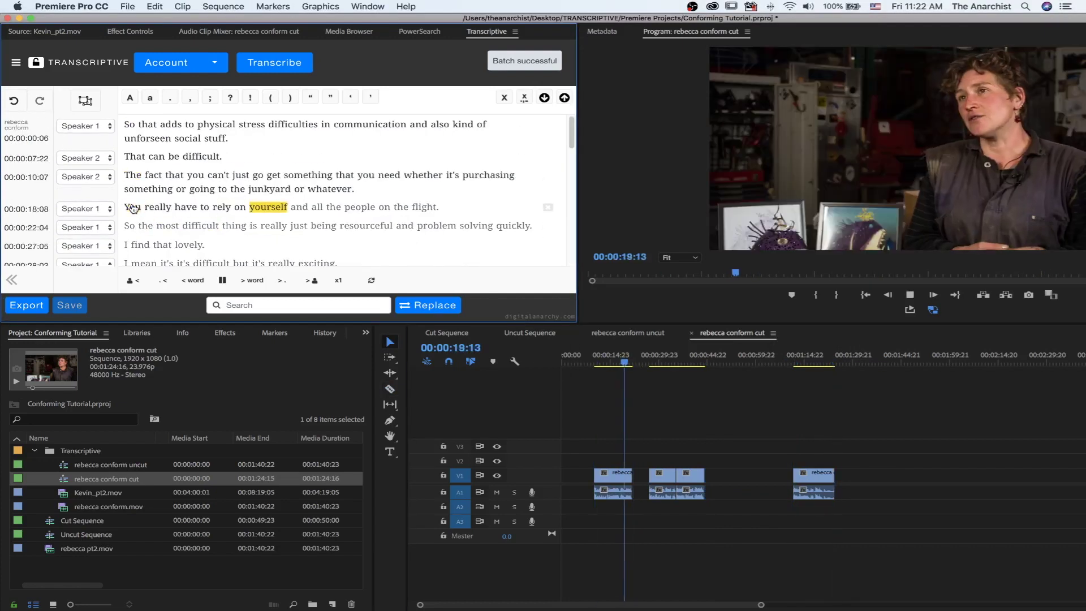
{"action": "left_click", "coordinate": [132, 206]}
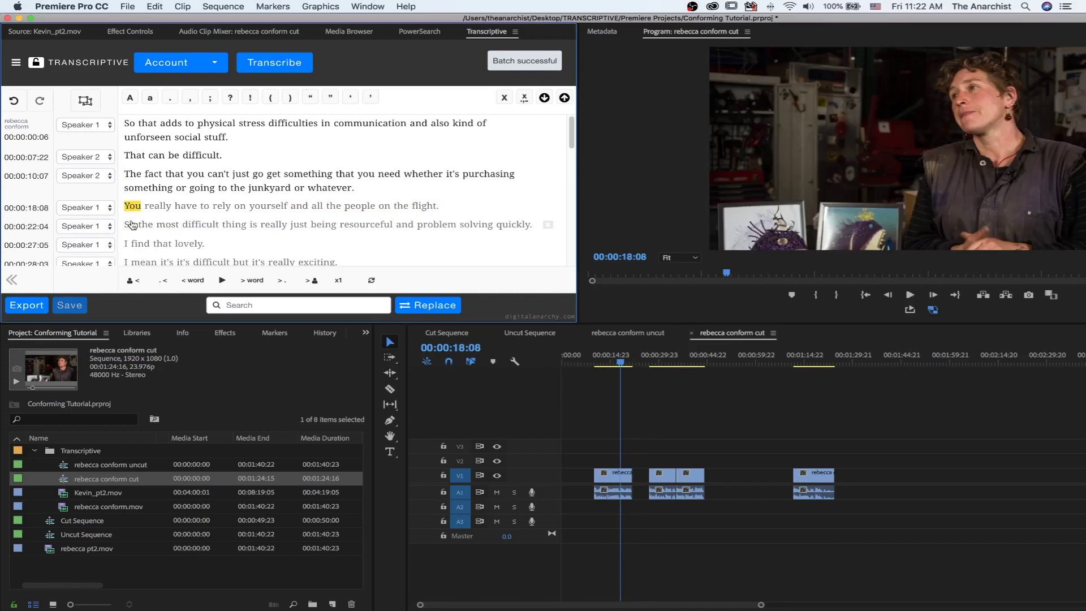
{"action": "left_click", "coordinate": [131, 225]}
{"action": "key", "text": "ctrl+space"}
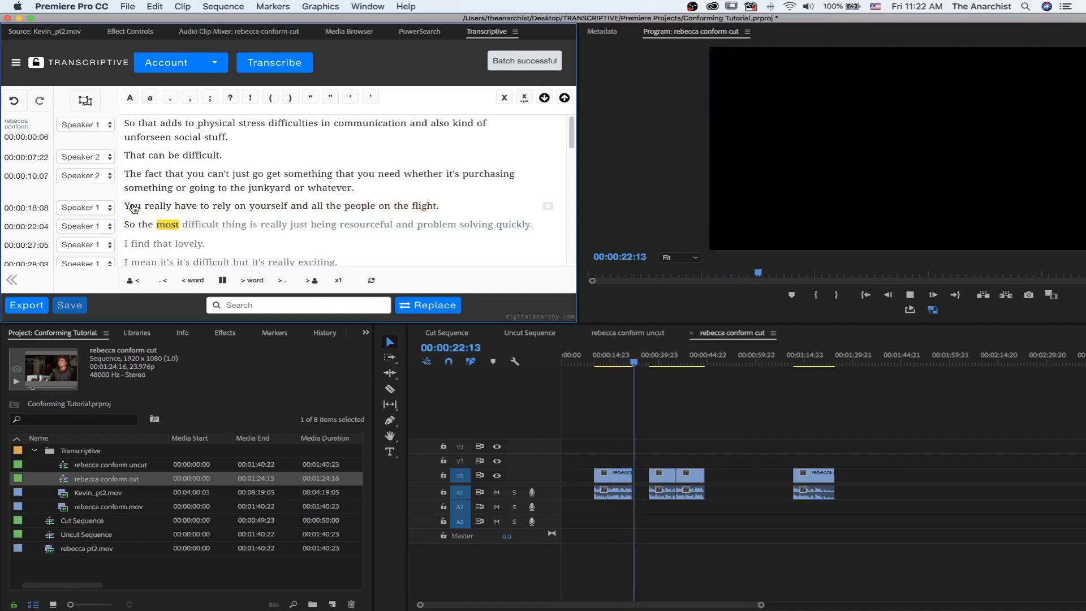
{"action": "key", "text": "ctrl+space"}
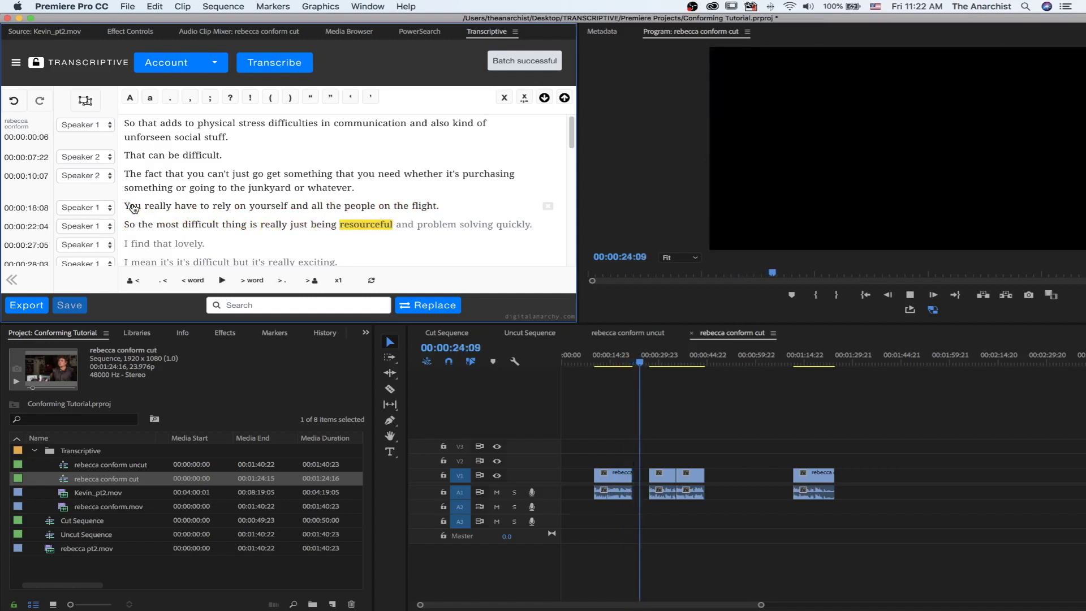
Step: Close all gaps between the clip segments in the cut sequence, including the one at its start
{"action": "left_click", "coordinate": [583, 478]}
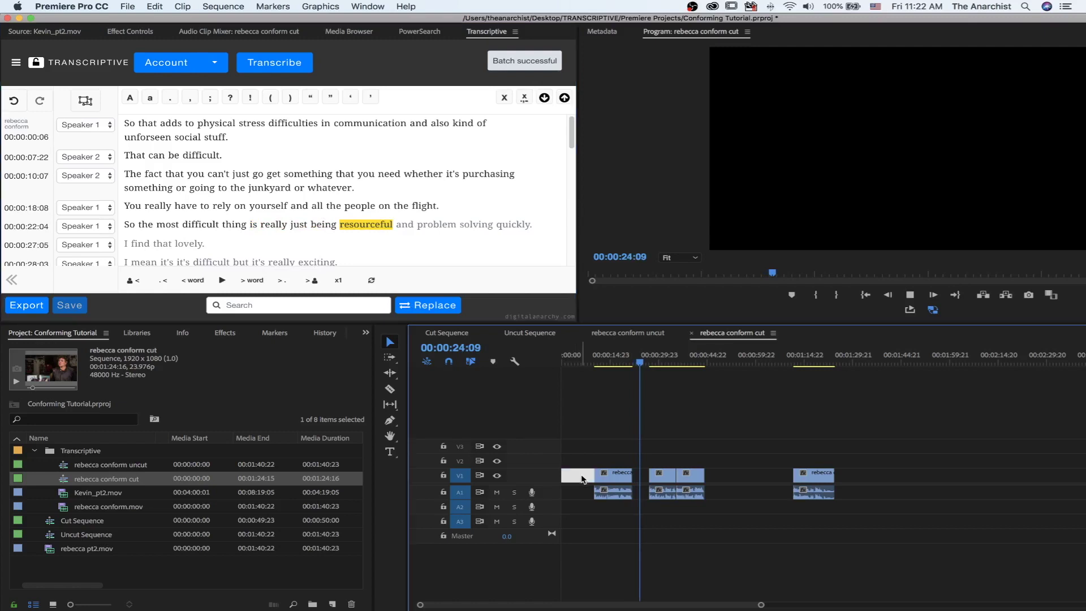
{"action": "key", "text": "Delete"}
{"action": "left_click", "coordinate": [609, 478]}
{"action": "key", "text": "Delete"}
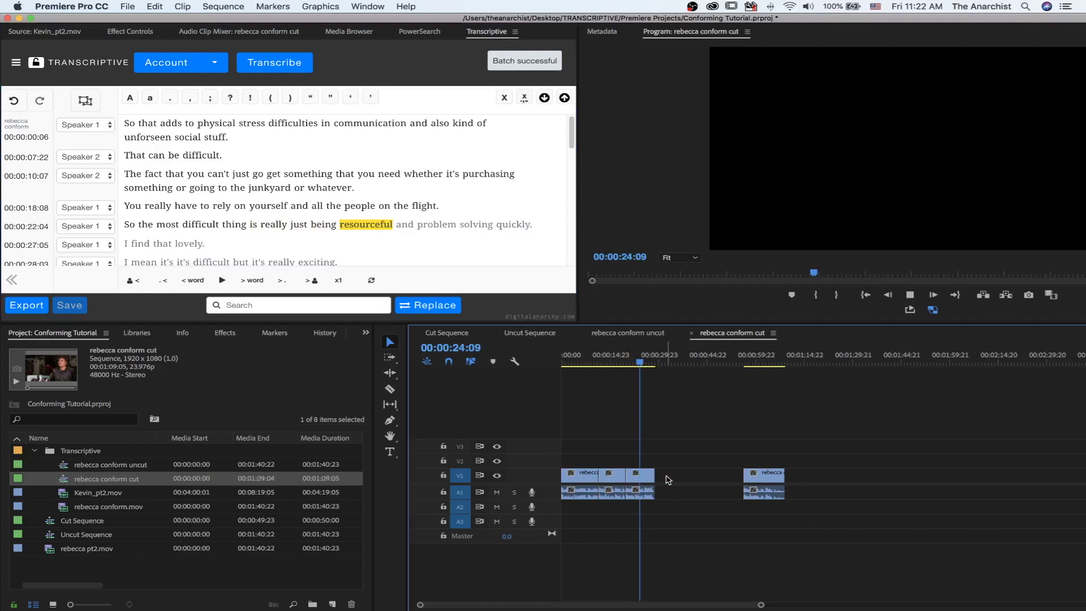
{"action": "left_click", "coordinate": [668, 478]}
{"action": "key", "text": "Delete"}
Step: Import the transcript into the cut sequence, using Speech Analysis as the source
{"action": "left_click", "coordinate": [15, 63]}
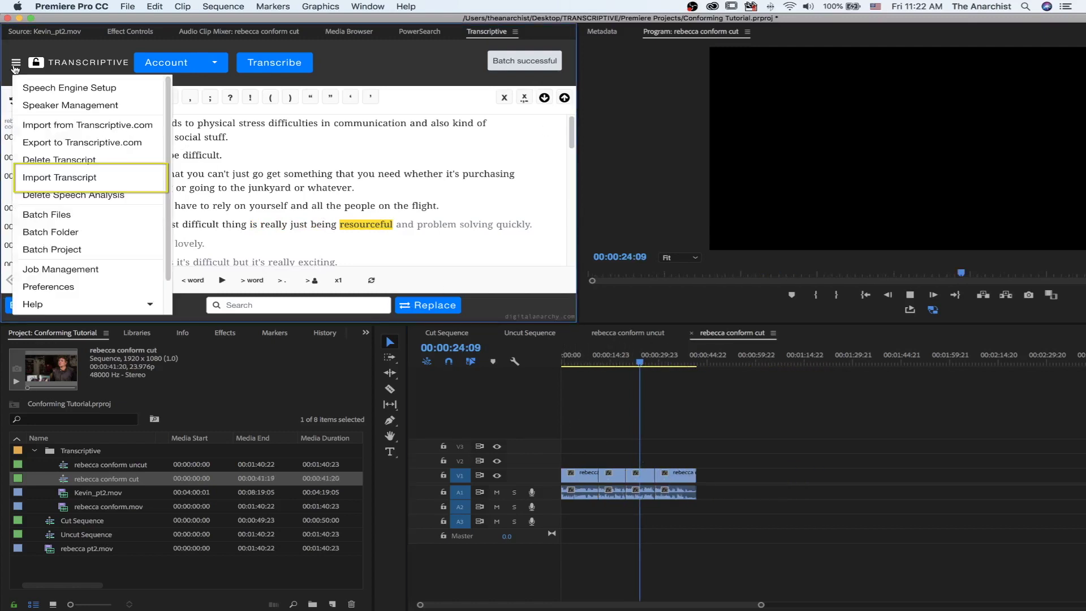
{"action": "left_click", "coordinate": [51, 176]}
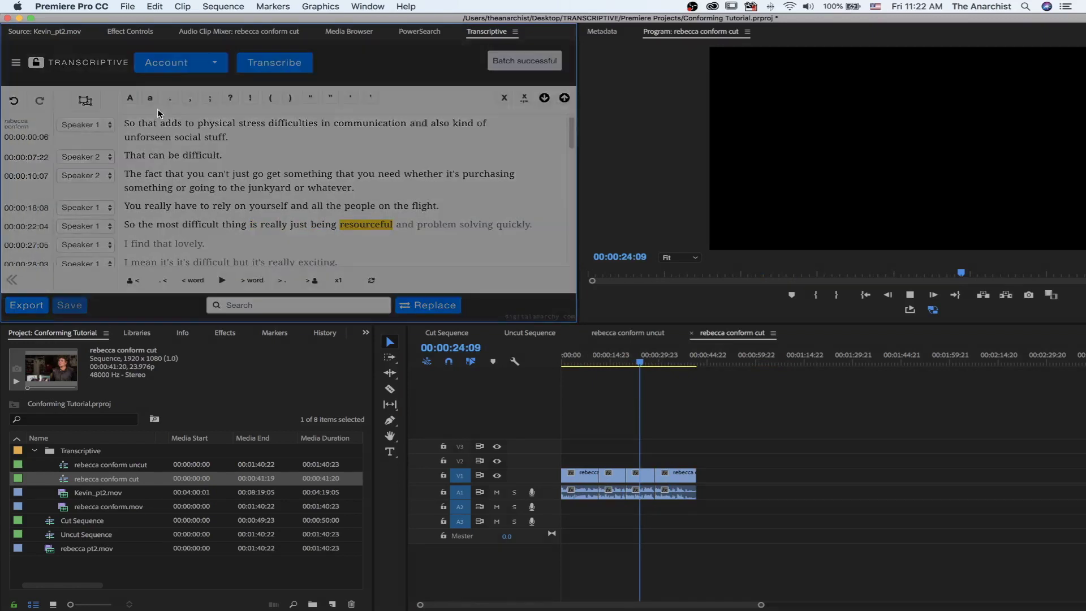
{"action": "left_click", "coordinate": [183, 100]}
{"action": "left_click", "coordinate": [138, 123]}
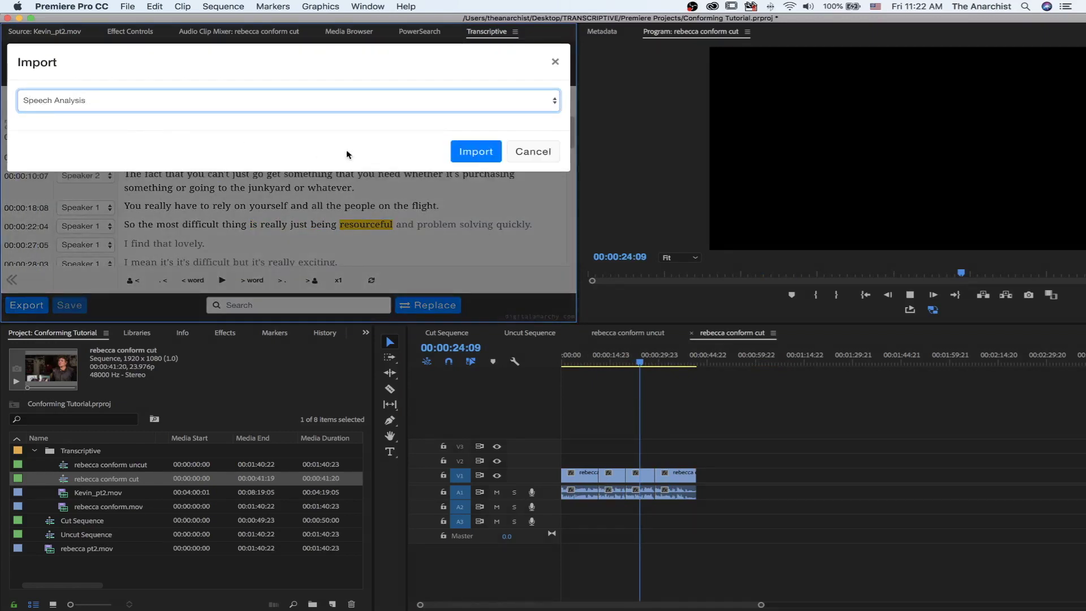
{"action": "left_click", "coordinate": [469, 159]}
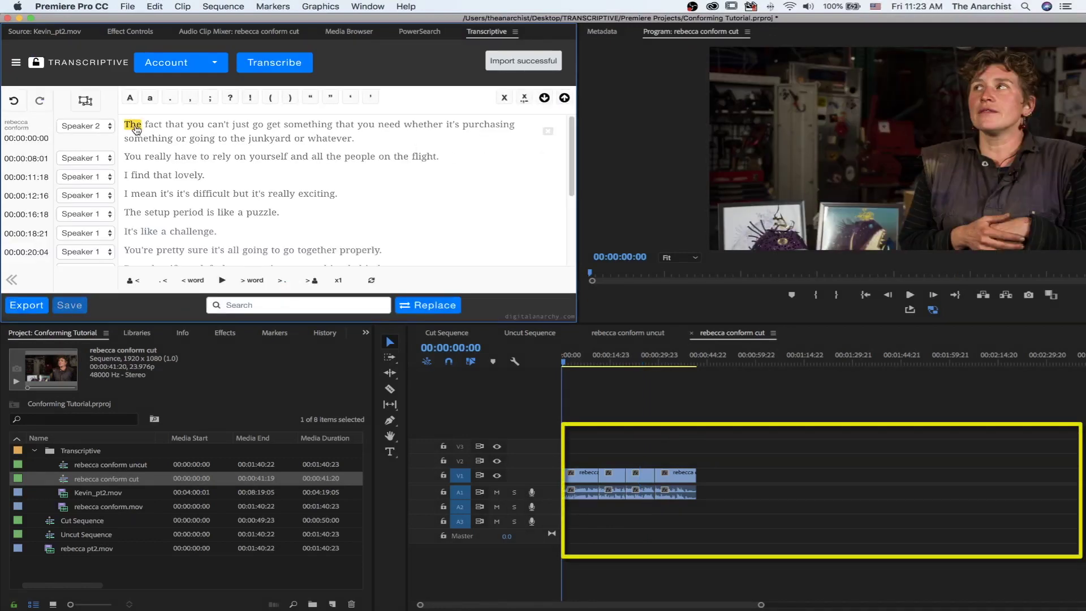
Step: Play the cut sequence from the lines "I find that lovely" and "You really have to rely" to check the transcript's sync
{"action": "left_click", "coordinate": [127, 176]}
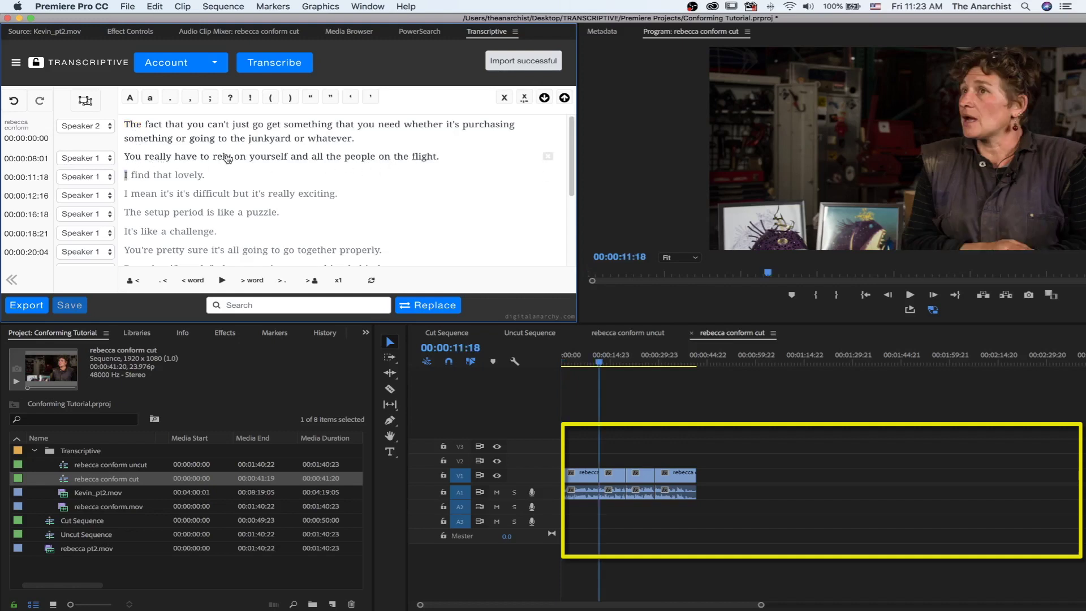
{"action": "left_click", "coordinate": [263, 161]}
{"action": "key", "text": "ctrl+space"}
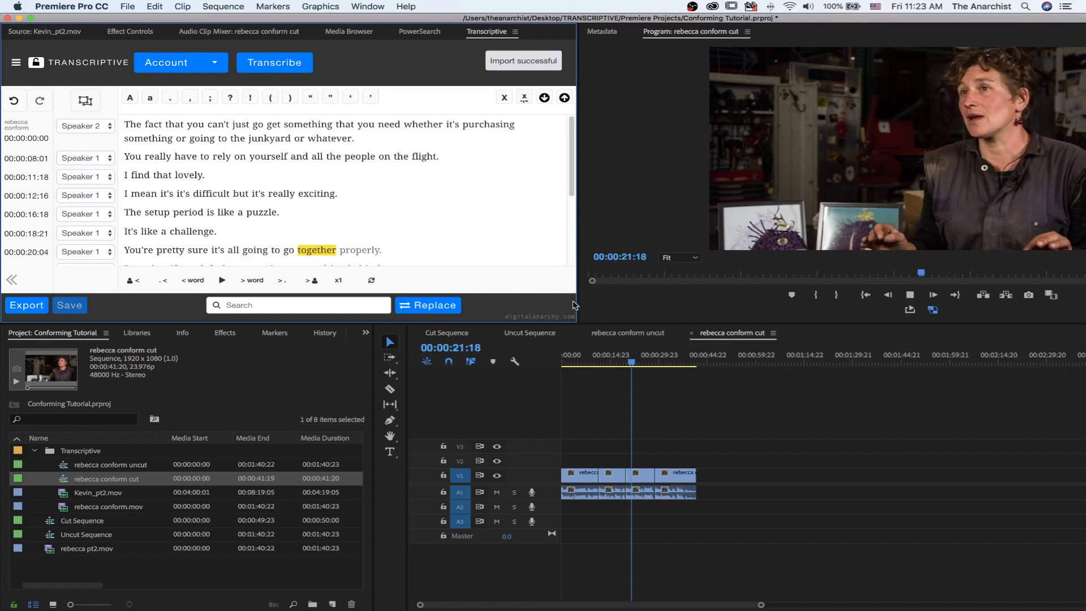
Step: Compare the transcript of the rebecca conform uncut sequence with that of the rebecca conform cut sequence
{"action": "left_click", "coordinate": [614, 333]}
{"action": "left_click", "coordinate": [417, 232]}
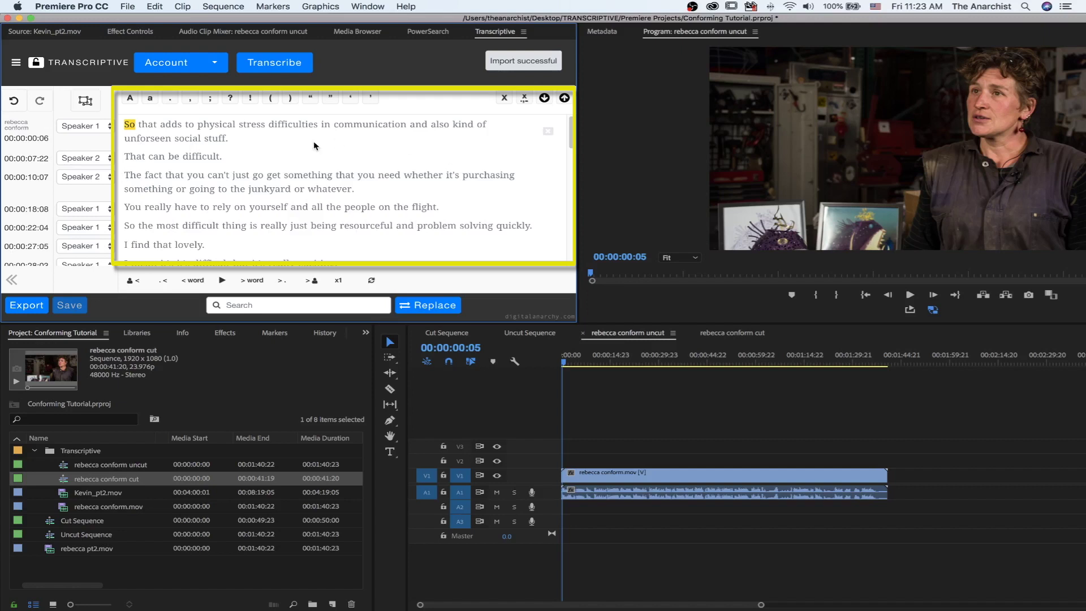
{"action": "left_click", "coordinate": [744, 334]}
{"action": "left_click", "coordinate": [250, 147]}
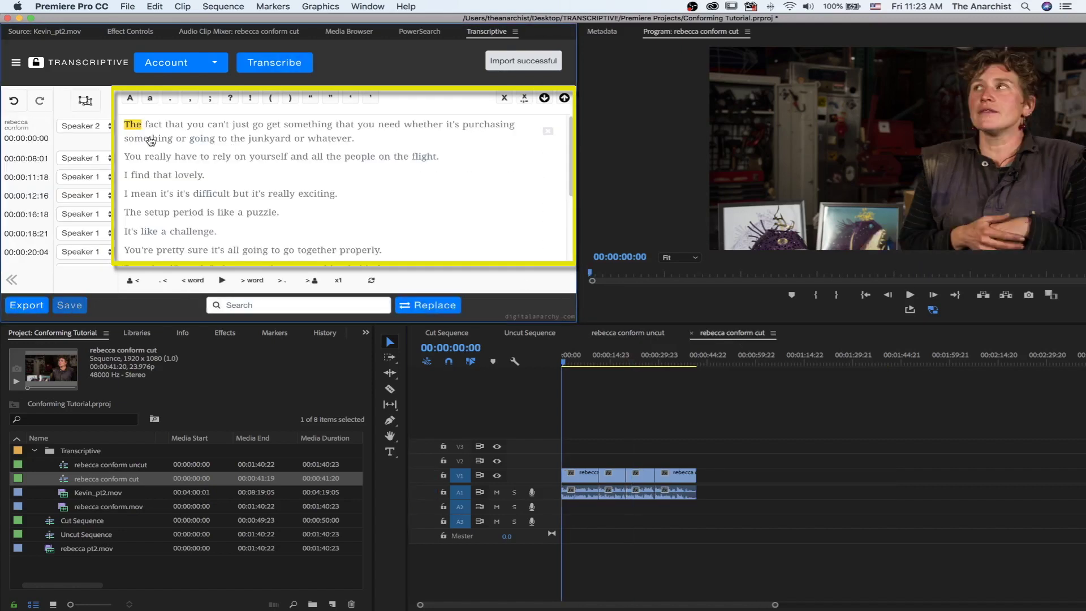